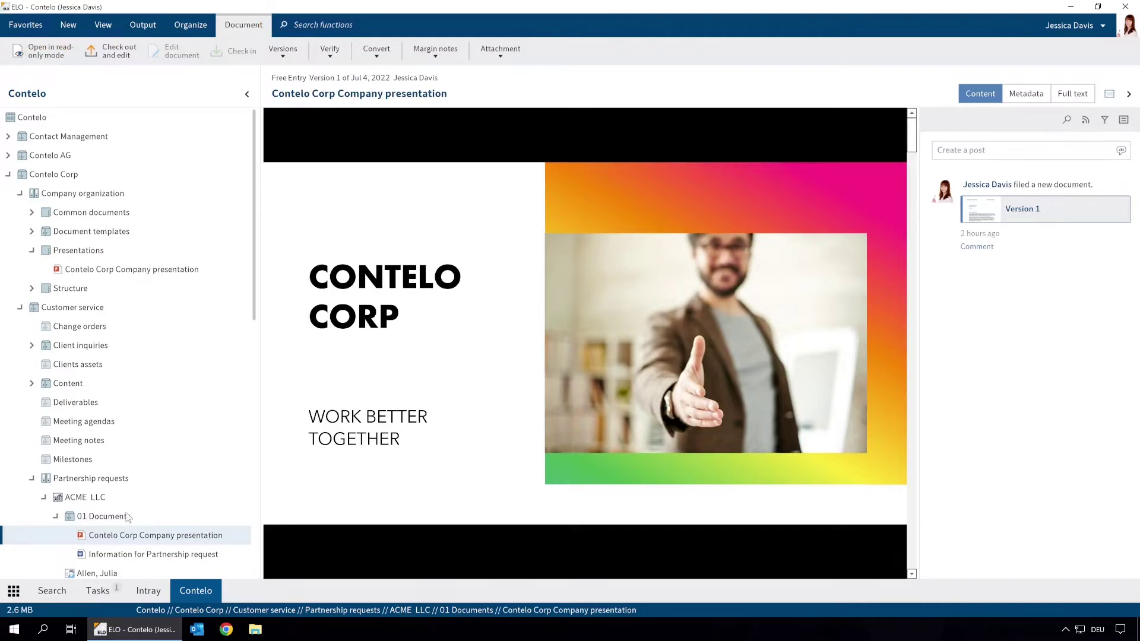
# Locate Terms and conditions inside Common documents and select its row in the folder list.
pyautogui.click(126, 516)
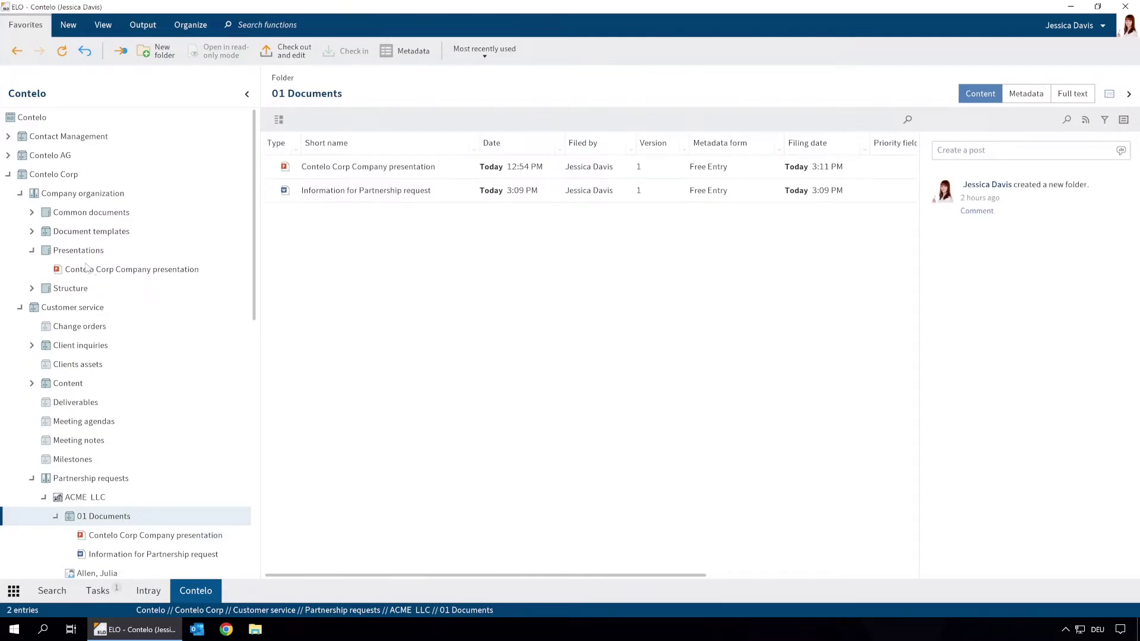
pyautogui.click(32, 211)
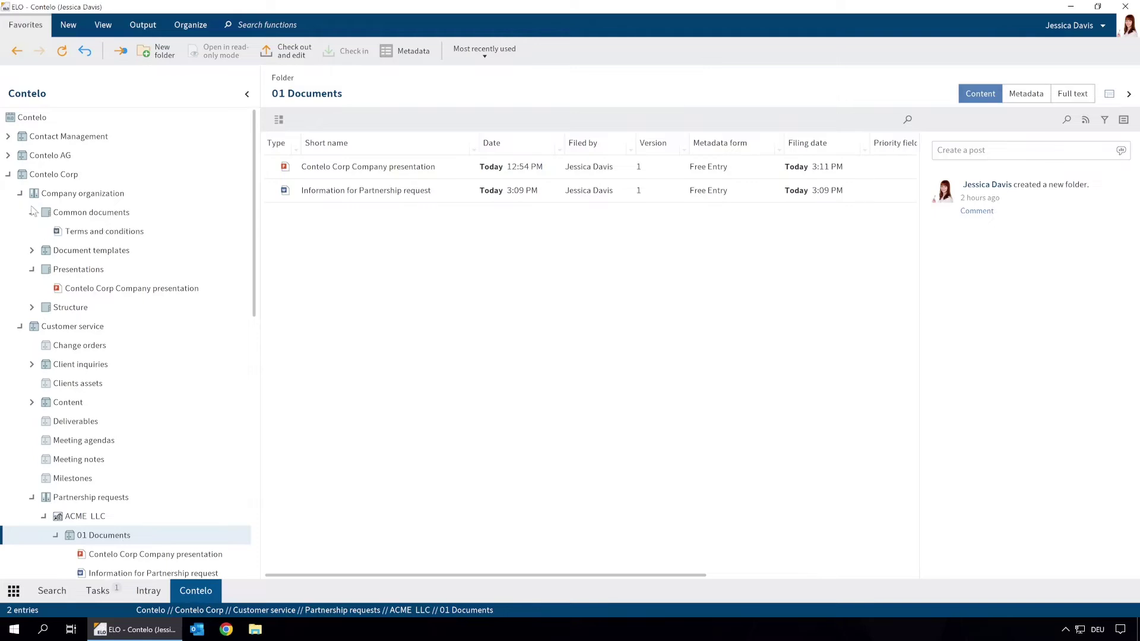
pyautogui.click(79, 233)
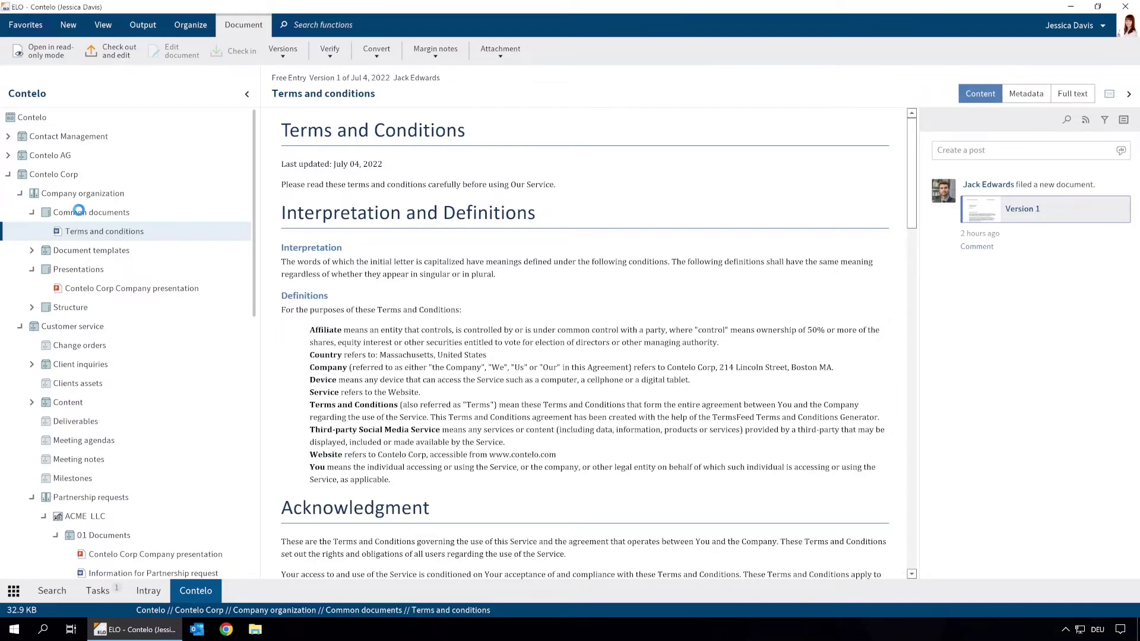
pyautogui.click(82, 214)
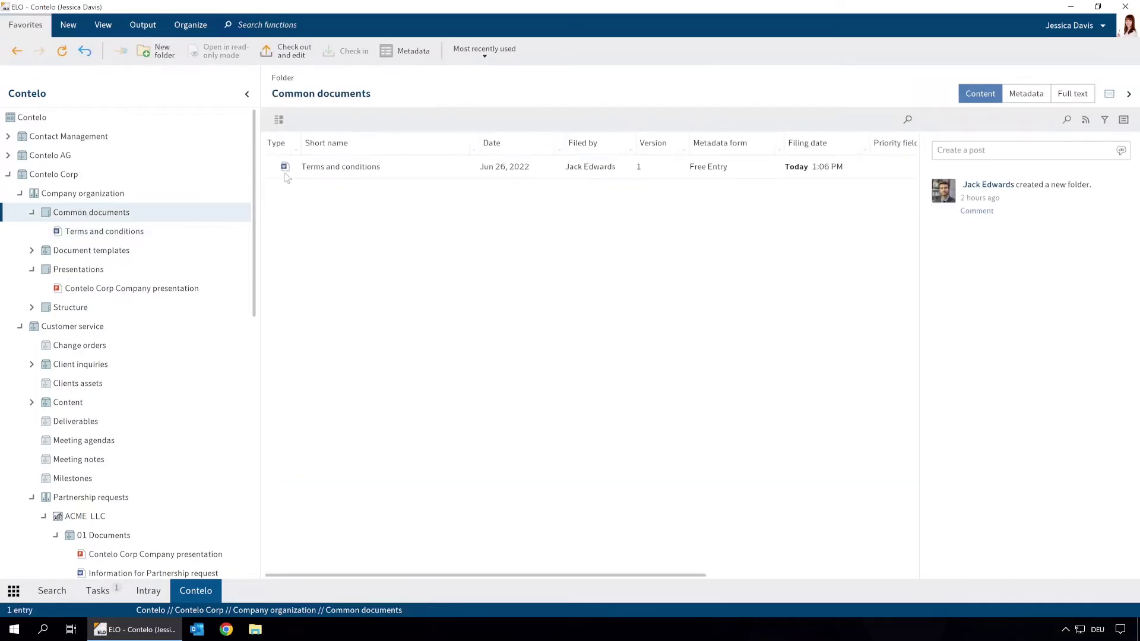
pyautogui.click(312, 174)
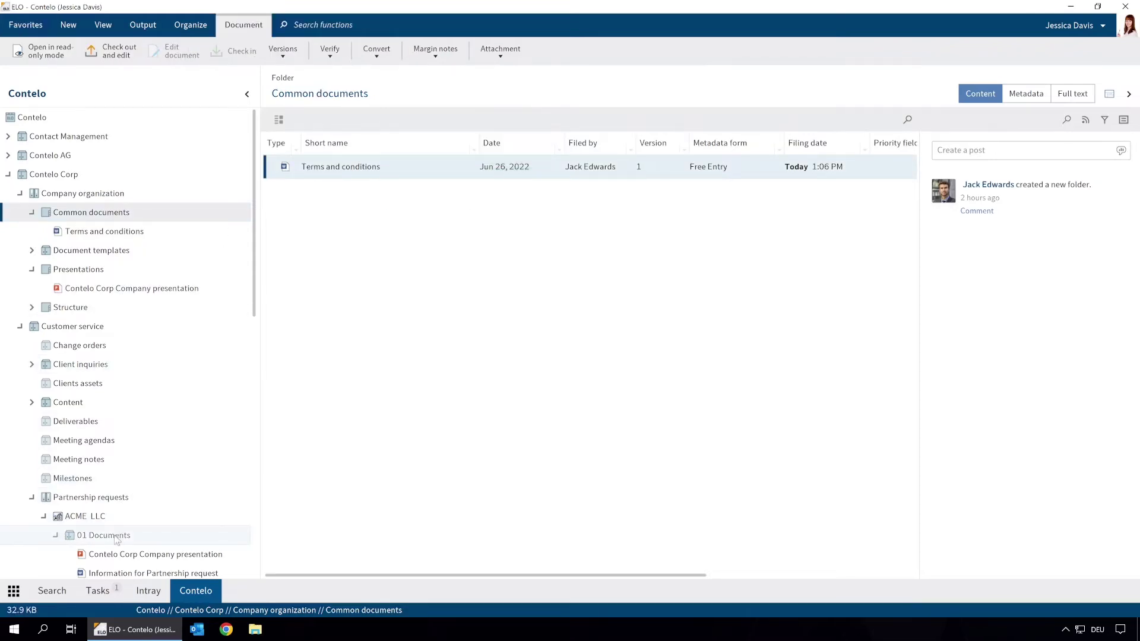
# Drop Terms and conditions onto ACME LLC 01 Documents and choose Reference to keep the original.
pyautogui.moveTo(118, 541); pyautogui.dragTo(118, 541)
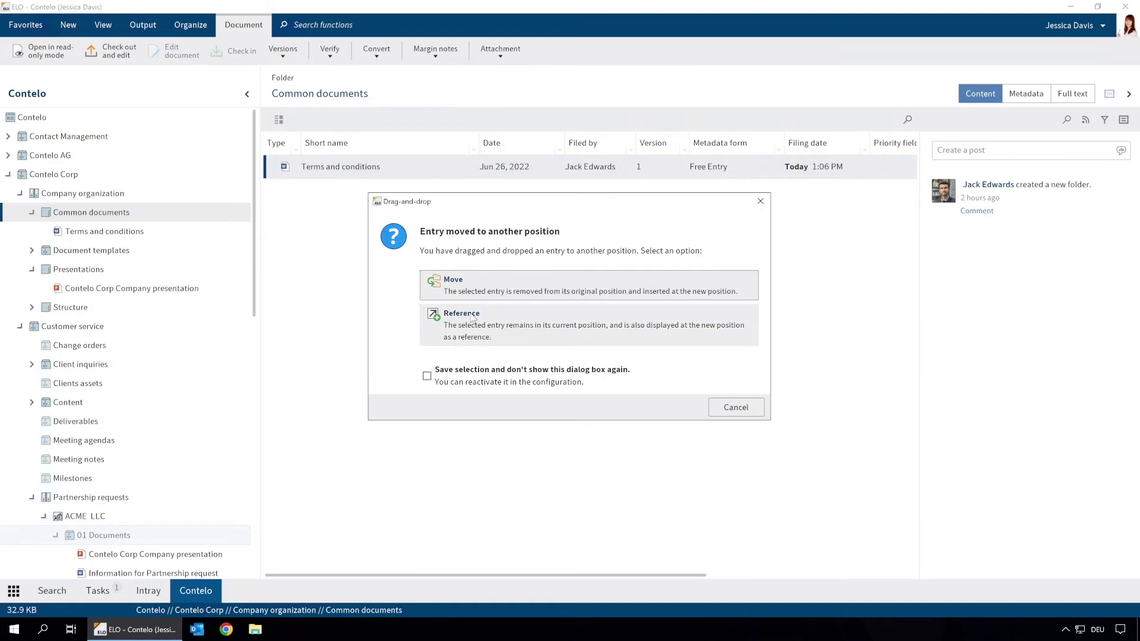
pyautogui.click(472, 320)
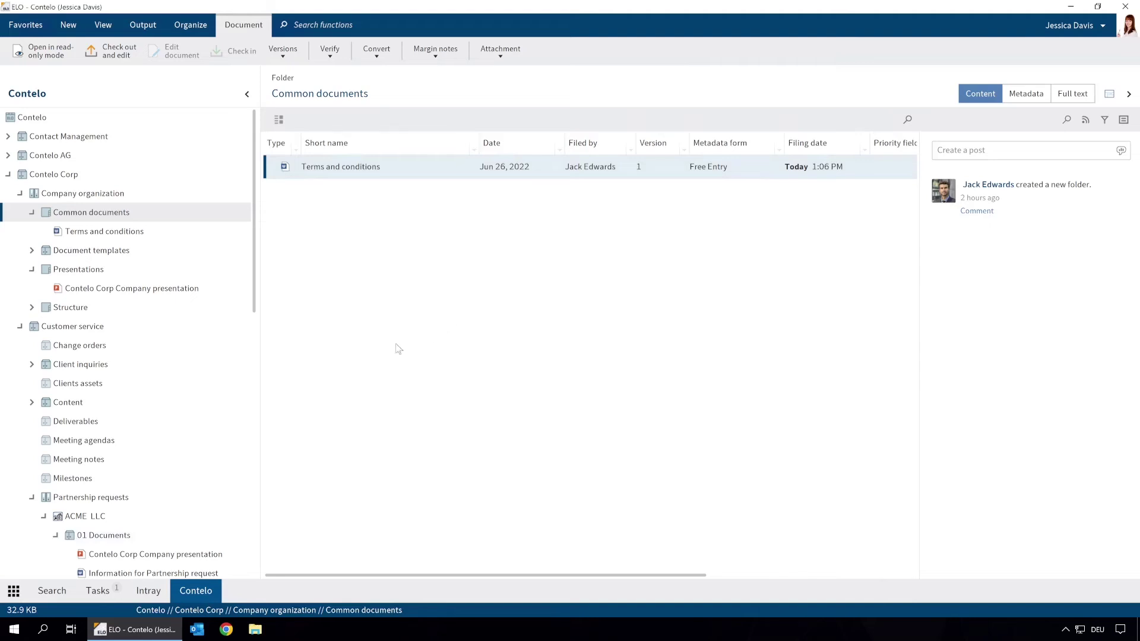
# Show 01 Documents to confirm the new Terms and conditions reference among its three entries.
pyautogui.click(104, 535)
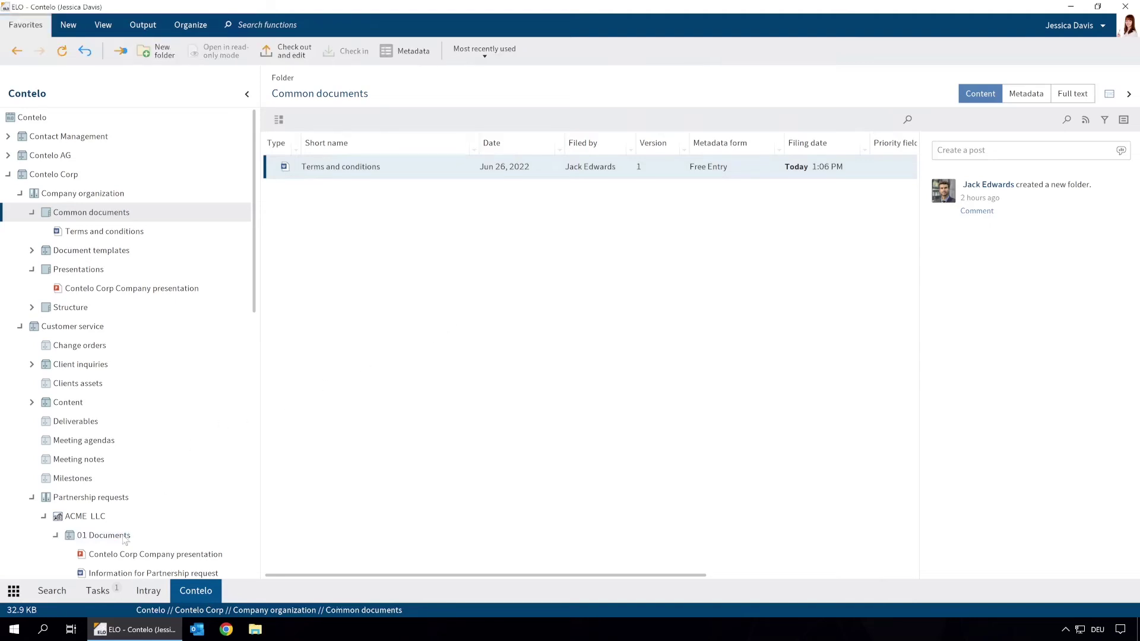